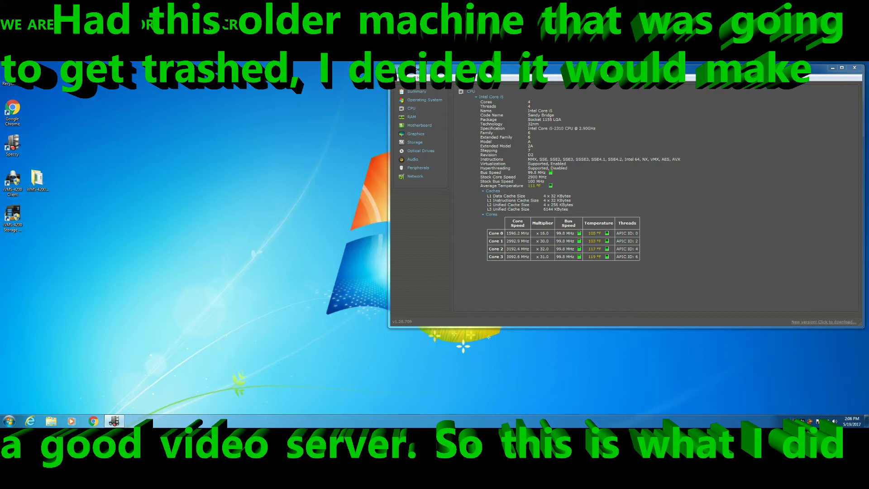
{"action": "right_click", "coordinate": [810, 421]}
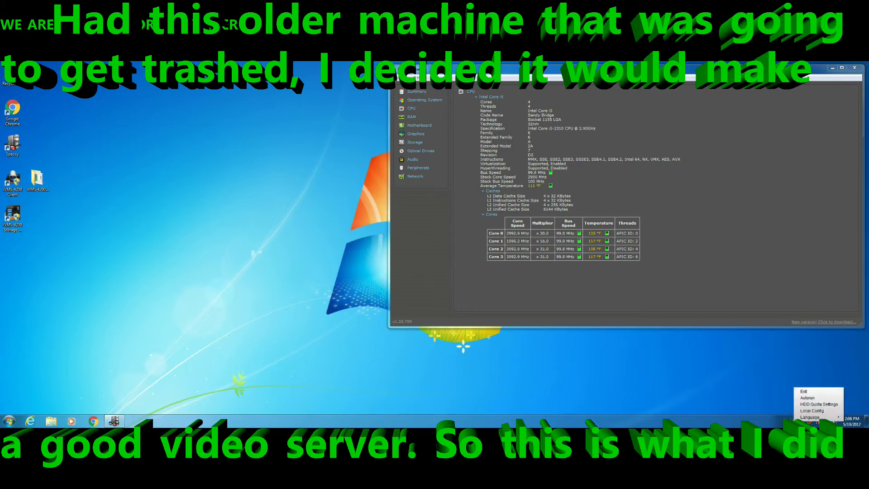
{"action": "mouse_move", "coordinate": [817, 417]}
{"action": "left_click", "coordinate": [812, 411]}
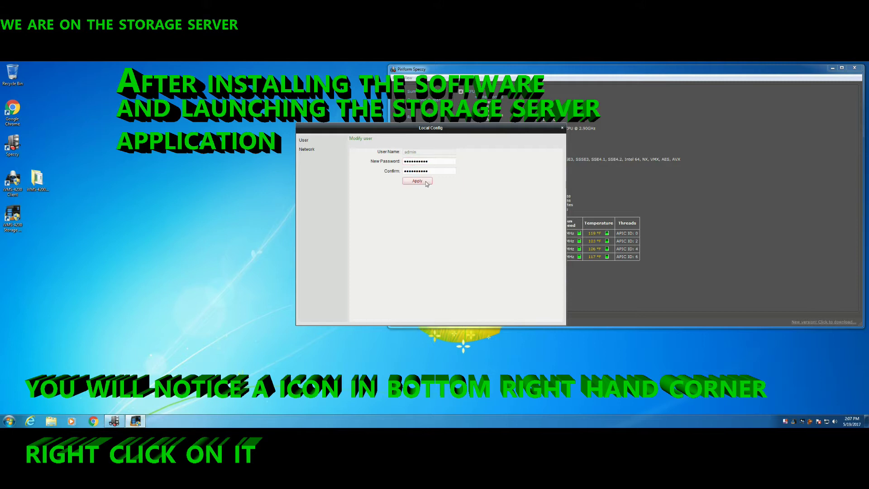
{"action": "left_click", "coordinate": [307, 150]}
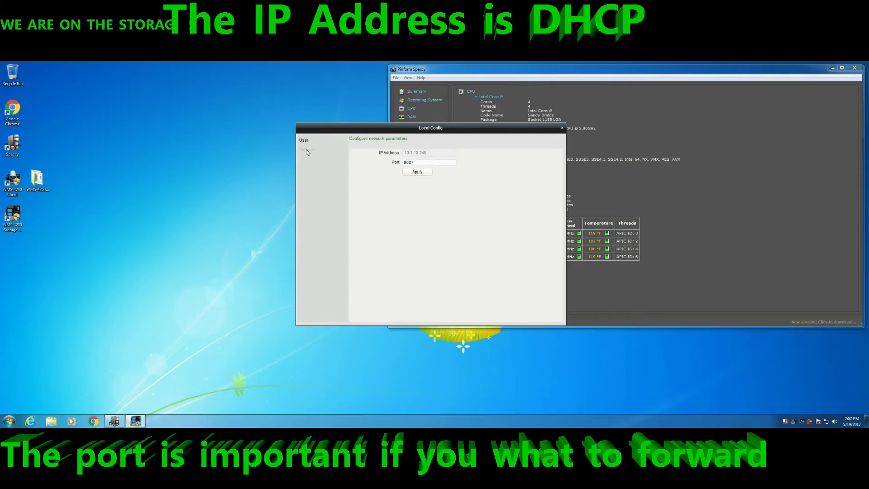
{"action": "left_click", "coordinate": [419, 164]}
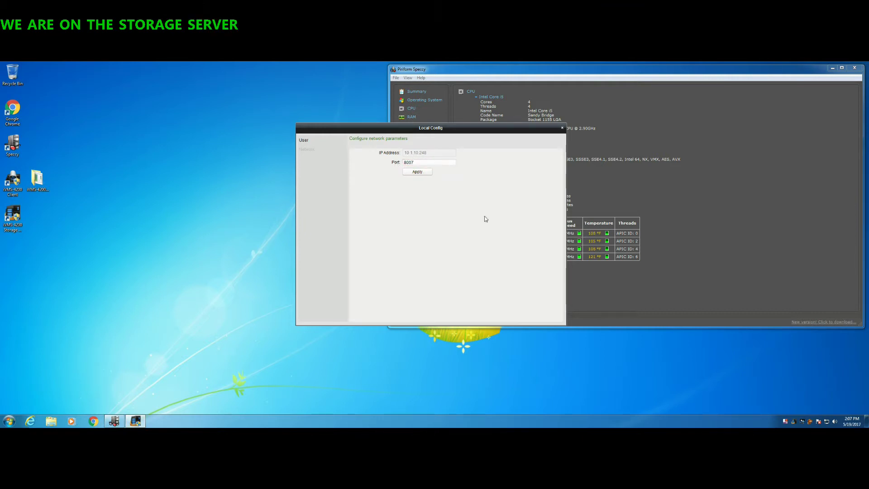
{"action": "left_click", "coordinate": [561, 128]}
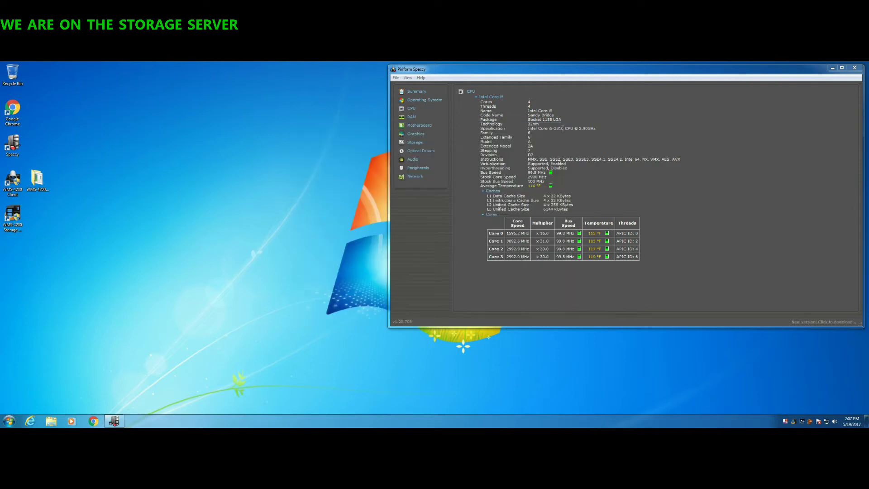
{"action": "right_click", "coordinate": [794, 421]}
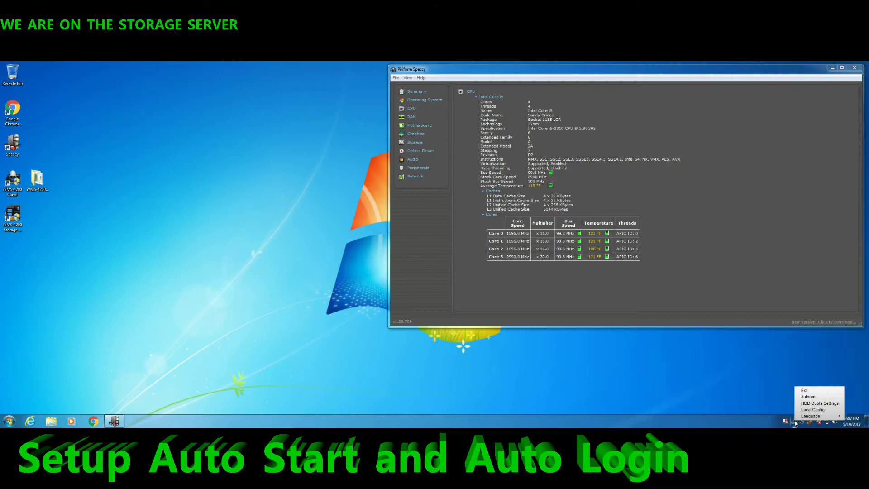
{"action": "left_click", "coordinate": [810, 396]}
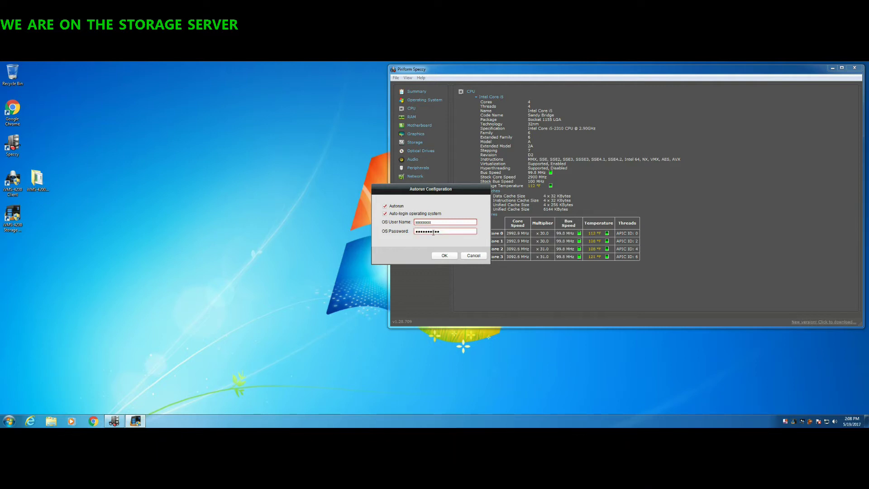
{"action": "left_click", "coordinate": [473, 255]}
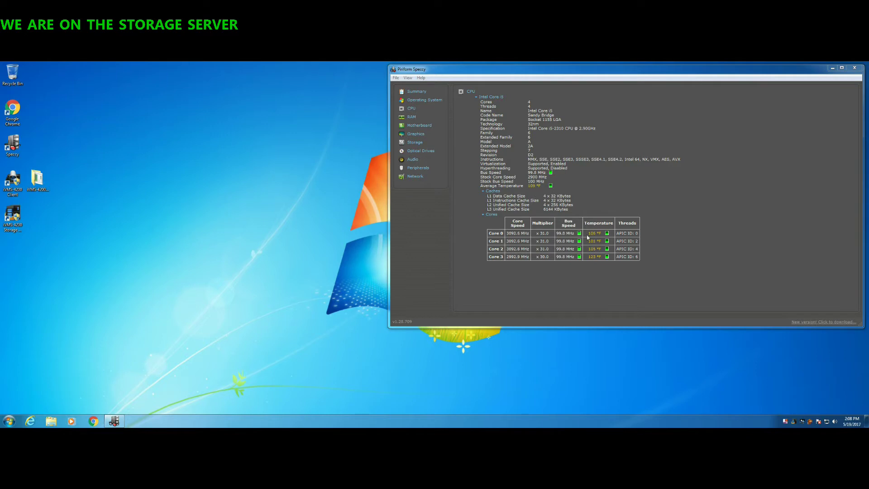
Review the RAM, Motherboard, Storage and Graphics pages in Speccy
{"action": "left_click", "coordinate": [430, 118]}
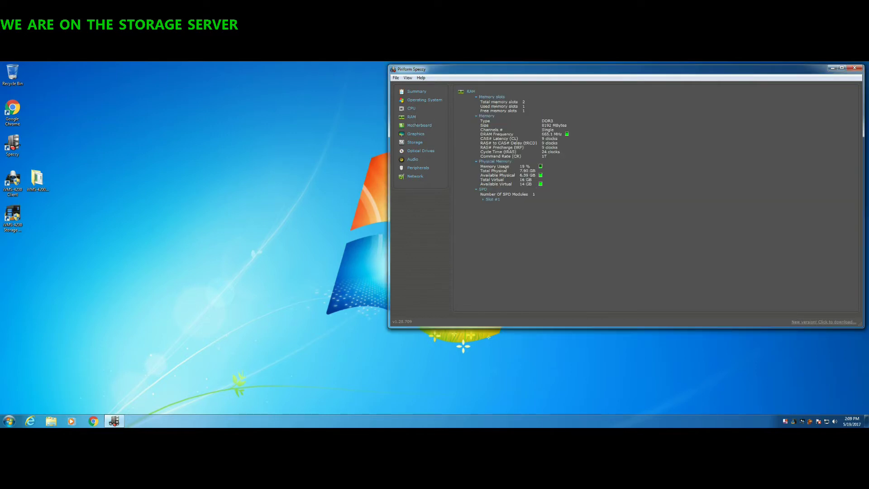
{"action": "left_click", "coordinate": [421, 125]}
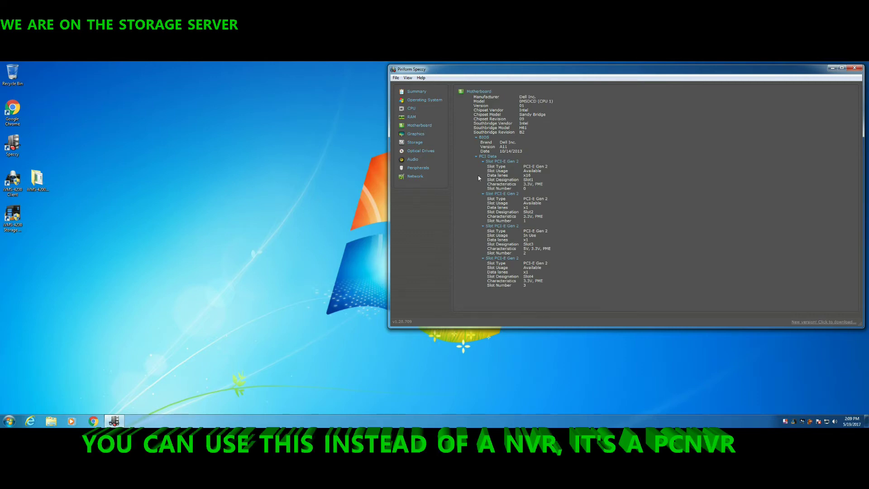
{"action": "left_click", "coordinate": [415, 142]}
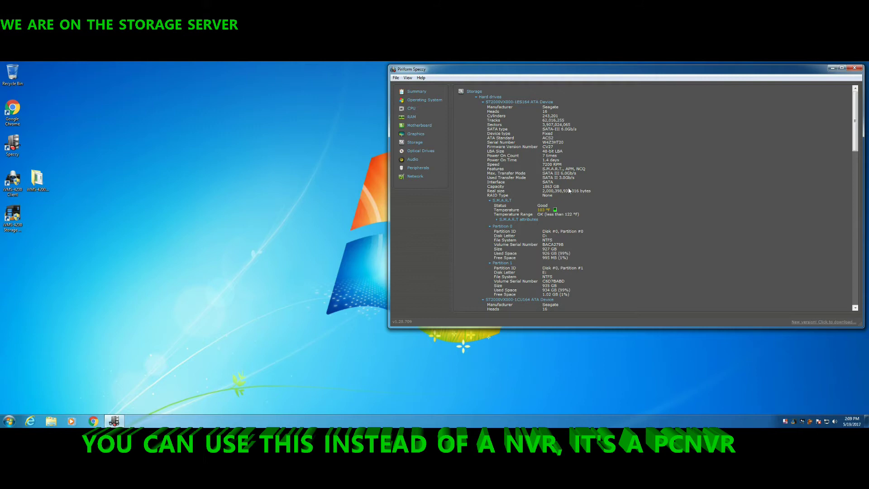
{"action": "scroll", "coordinate": [595, 234], "scroll_direction": "down", "scroll_amount": 20}
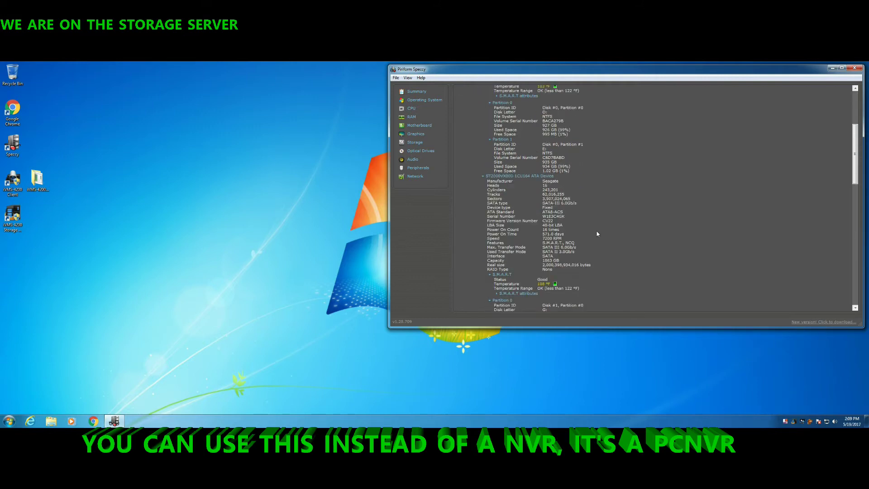
{"action": "scroll", "coordinate": [594, 235], "scroll_direction": "down", "scroll_amount": 15}
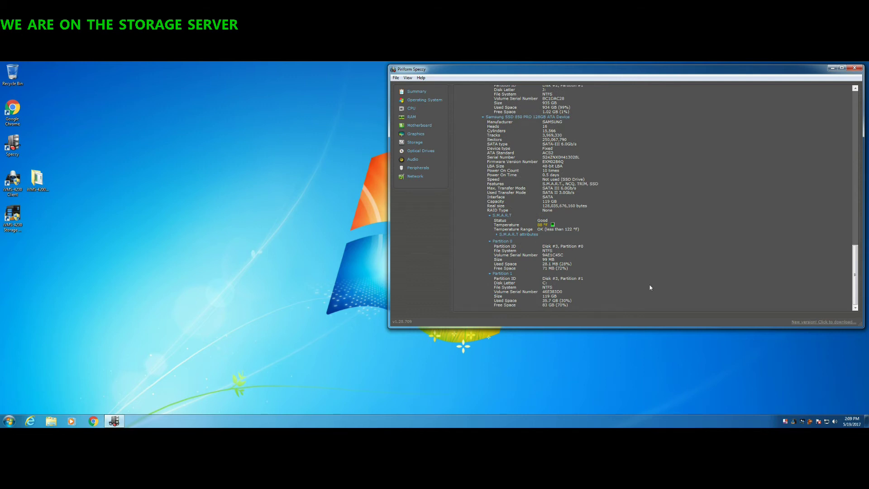
{"action": "left_click", "coordinate": [416, 134]}
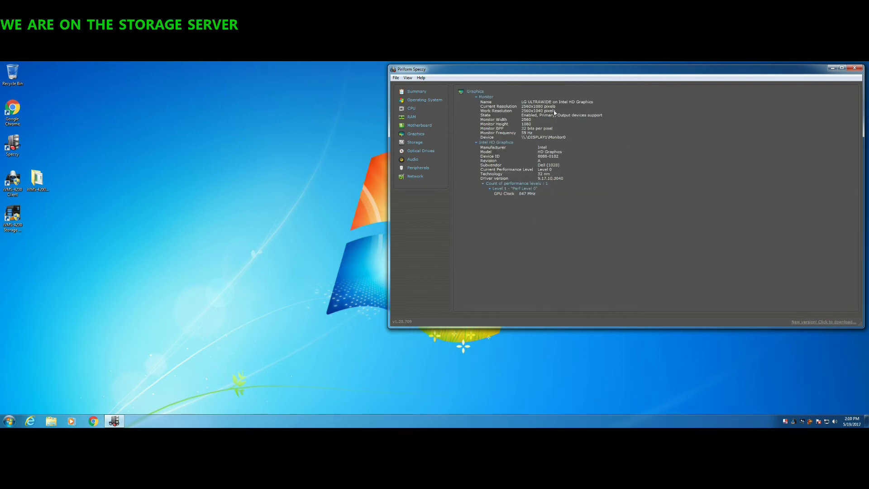
Enable Speccy's minimize-to-tray option under View > Options and minimize it to the system tray
{"action": "left_click", "coordinate": [408, 78]}
{"action": "left_click", "coordinate": [421, 104]}
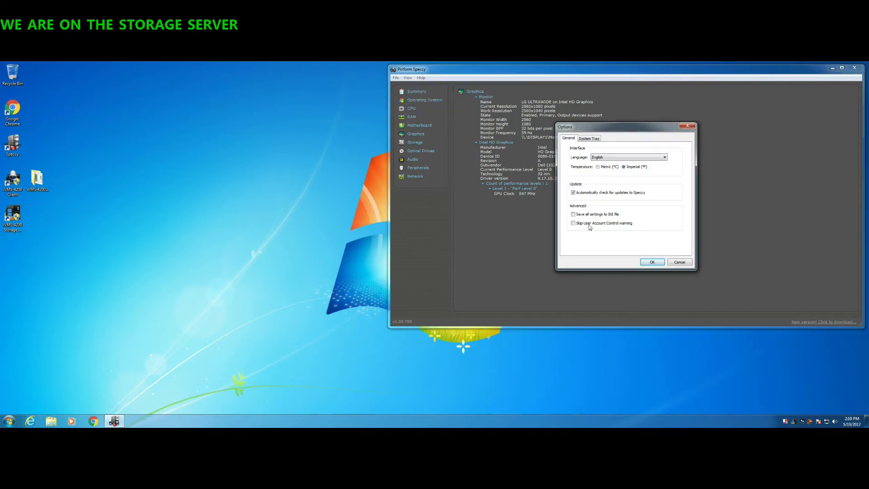
{"action": "left_click", "coordinate": [588, 138]}
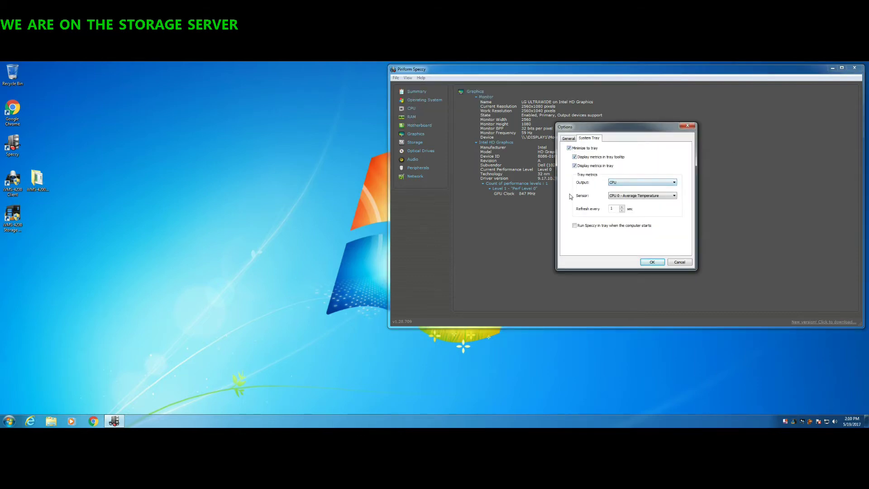
{"action": "left_click", "coordinate": [652, 262]}
{"action": "left_click", "coordinate": [833, 67]}
{"action": "mouse_move", "coordinate": [789, 423]}
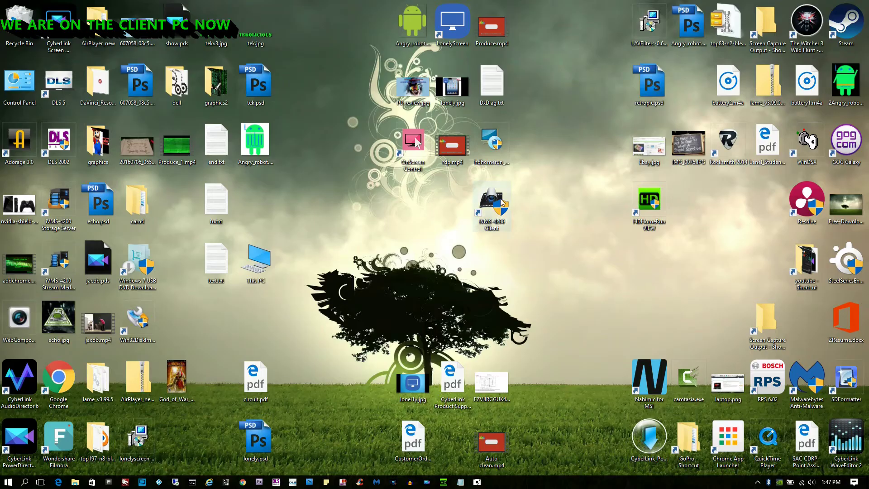
Launch iVMS-4200 and browse the 10.1.10.222 and Driveway camera groups
{"action": "double_click", "coordinate": [499, 202]}
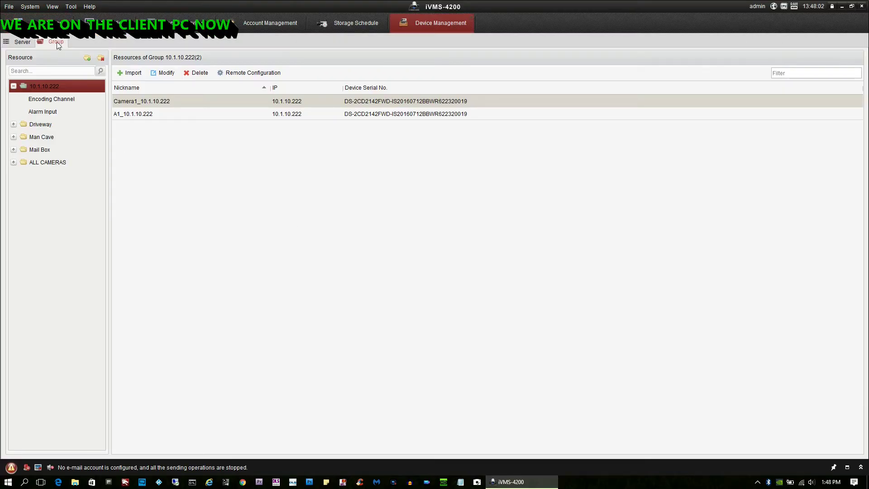
{"action": "left_click", "coordinate": [49, 98]}
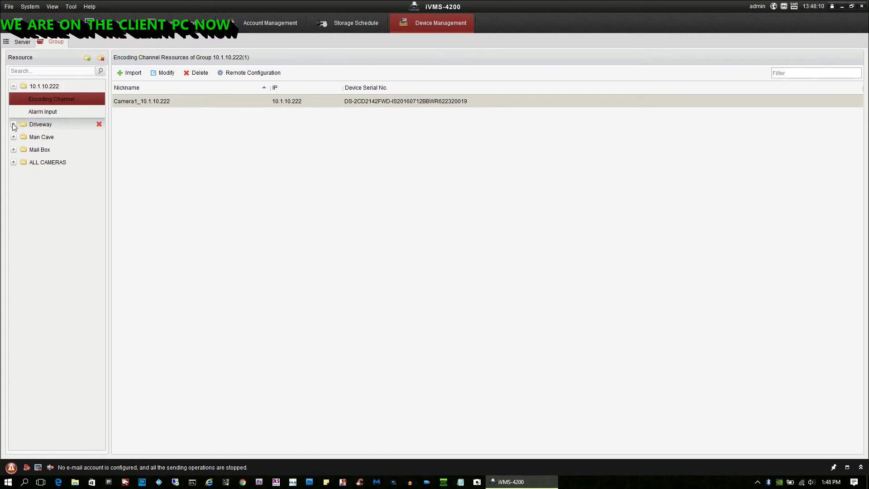
{"action": "double_click", "coordinate": [41, 124]}
{"action": "left_click", "coordinate": [55, 141]}
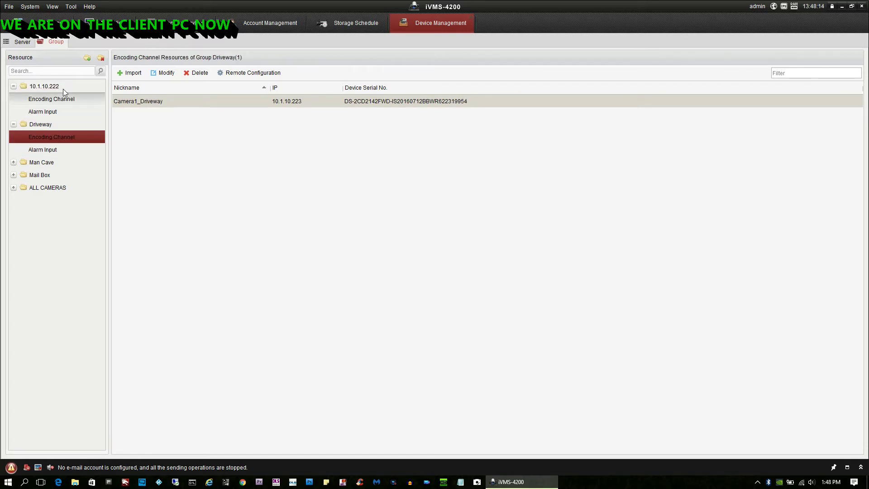
In Device Management, list the storage servers and open VideoServer's Remote Configuration
{"action": "left_click", "coordinate": [21, 43]}
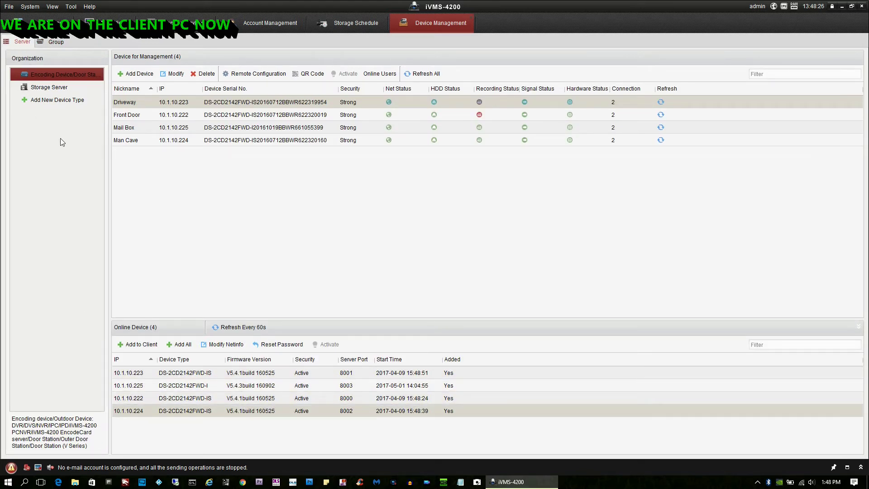
{"action": "left_click", "coordinate": [52, 88]}
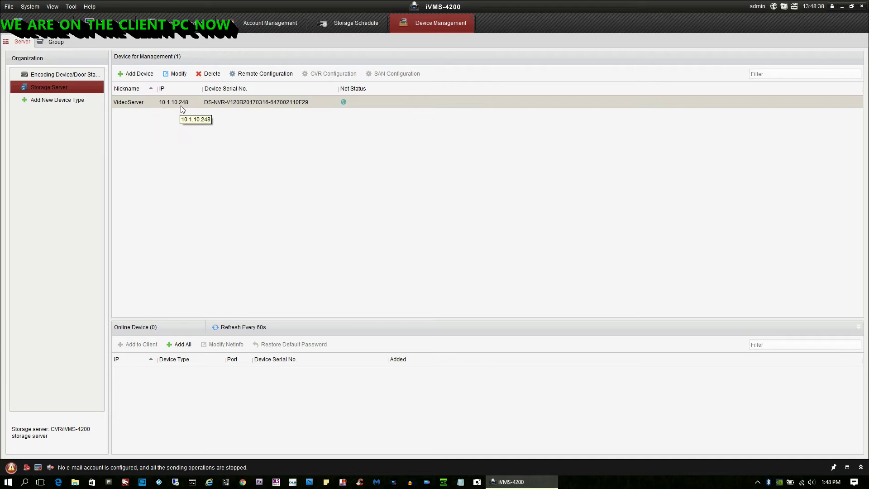
{"action": "left_click", "coordinate": [279, 76]}
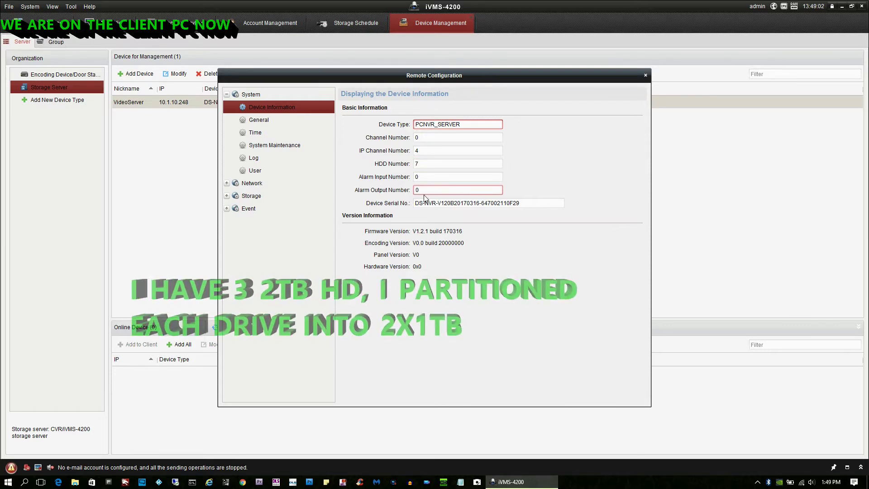
Look through the server's System pages: General, Time, Maintenance, Log and User
{"action": "left_click", "coordinate": [260, 121]}
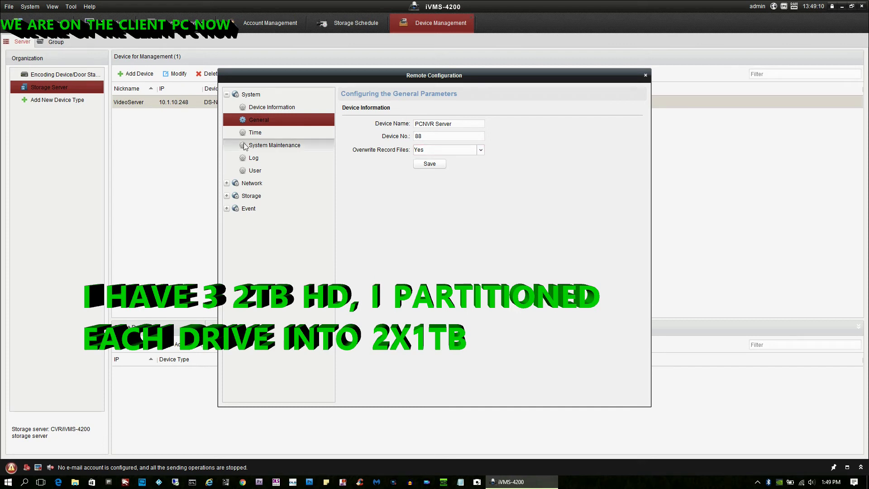
{"action": "left_click", "coordinate": [254, 134]}
{"action": "left_click", "coordinate": [254, 146]}
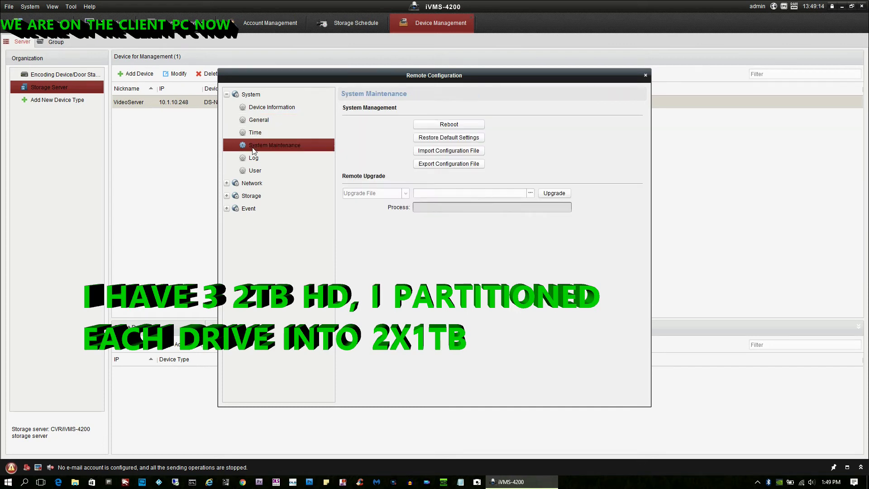
{"action": "left_click", "coordinate": [255, 159]}
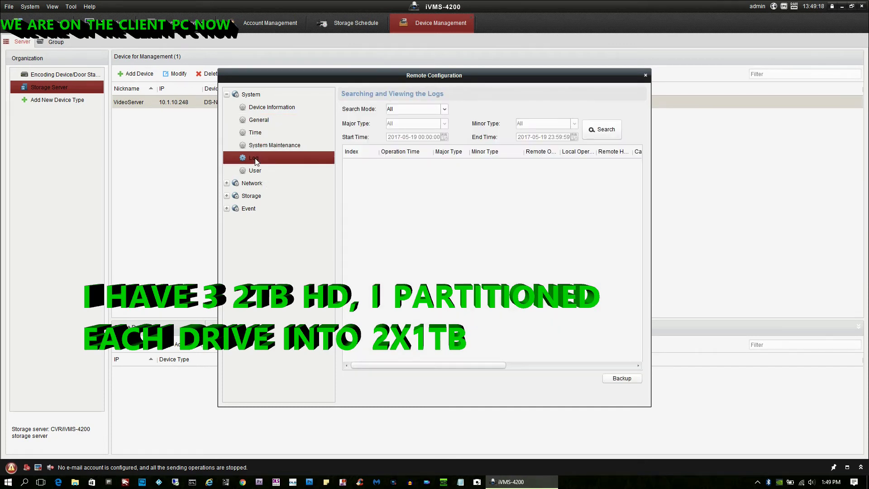
{"action": "left_click", "coordinate": [258, 172]}
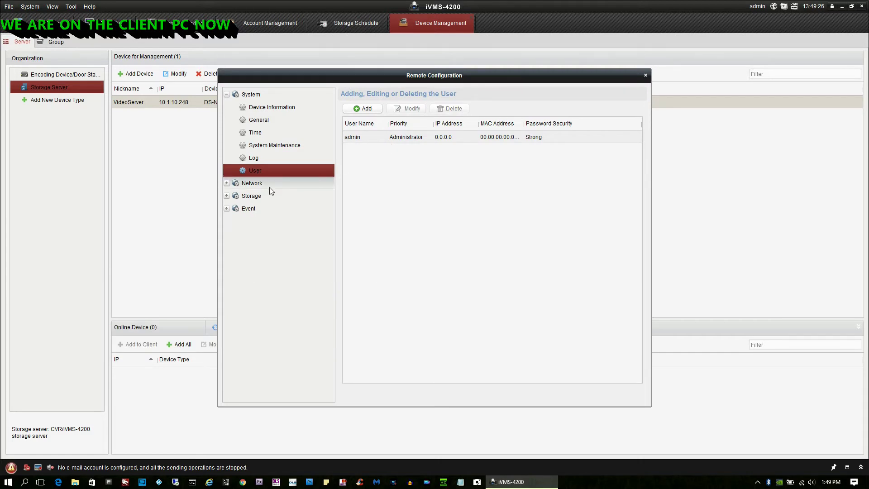
Check the Network, DDNS and Advanced pages, then show the Storage > General HDD parameters
{"action": "left_click", "coordinate": [239, 186]}
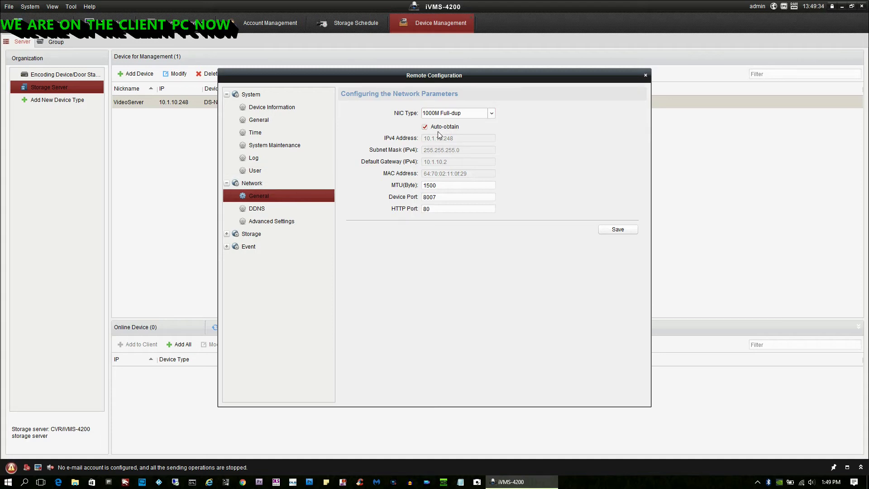
{"action": "left_click", "coordinate": [256, 212]}
{"action": "left_click", "coordinate": [259, 224]}
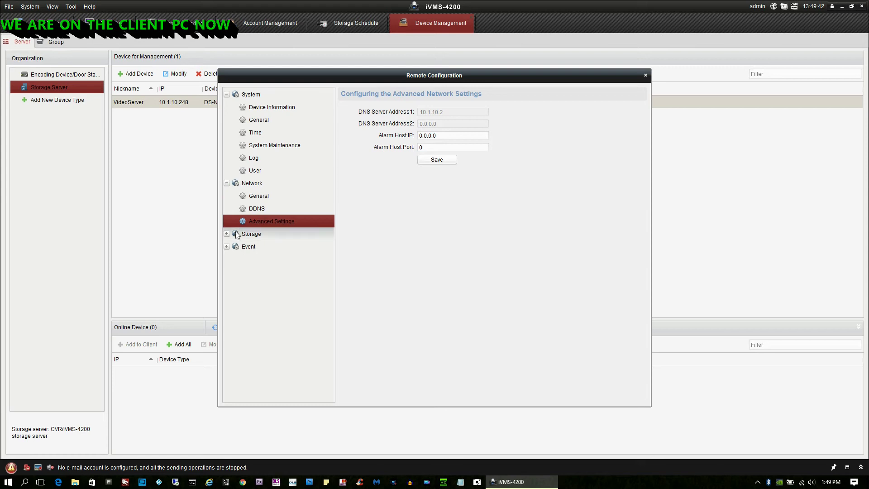
{"action": "left_click", "coordinate": [256, 234]}
{"action": "left_click", "coordinate": [258, 247]}
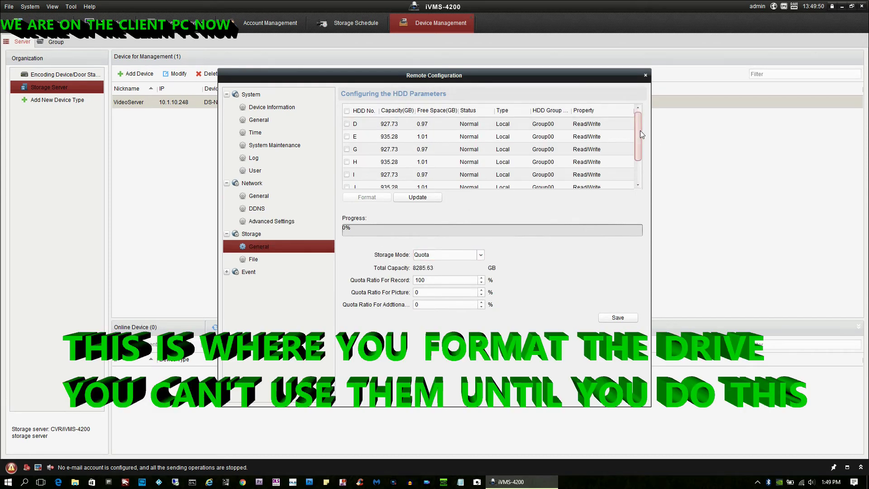
{"action": "left_click_drag", "start_coordinate": [640, 134], "coordinate": [645, 149]}
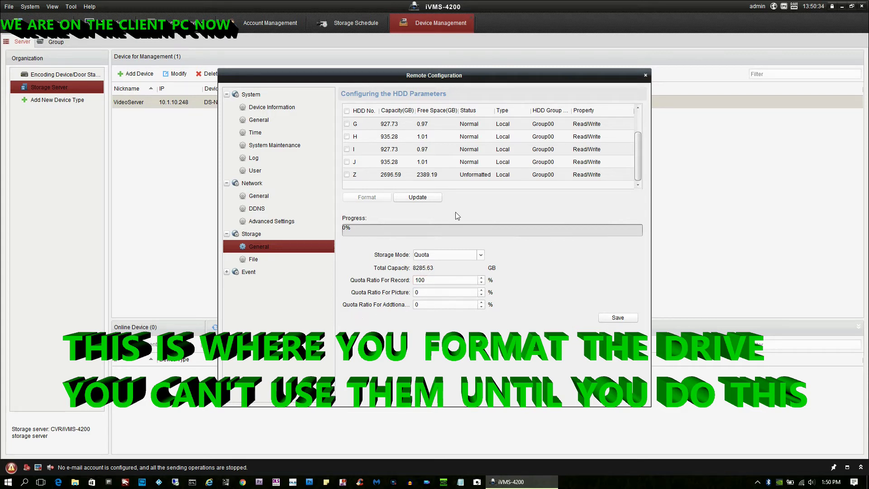
{"action": "left_click", "coordinate": [346, 162]}
{"action": "left_click", "coordinate": [347, 163]}
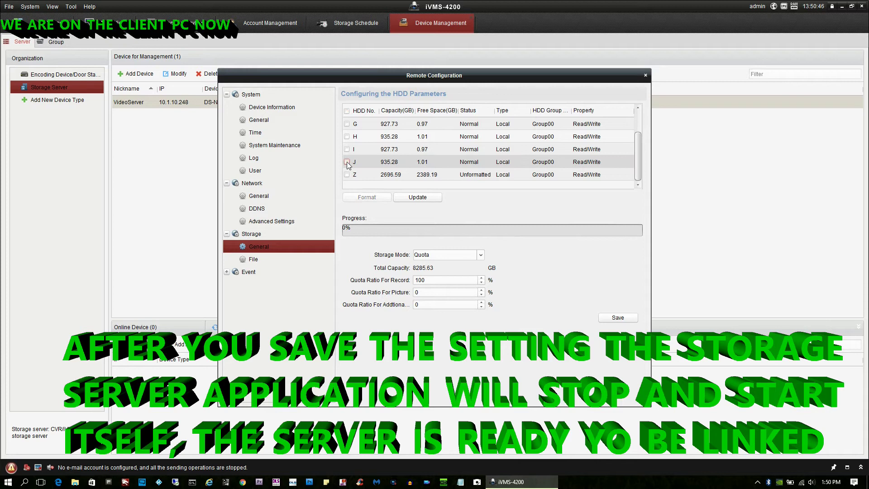
{"action": "left_click", "coordinate": [347, 111]}
{"action": "left_click", "coordinate": [347, 110]}
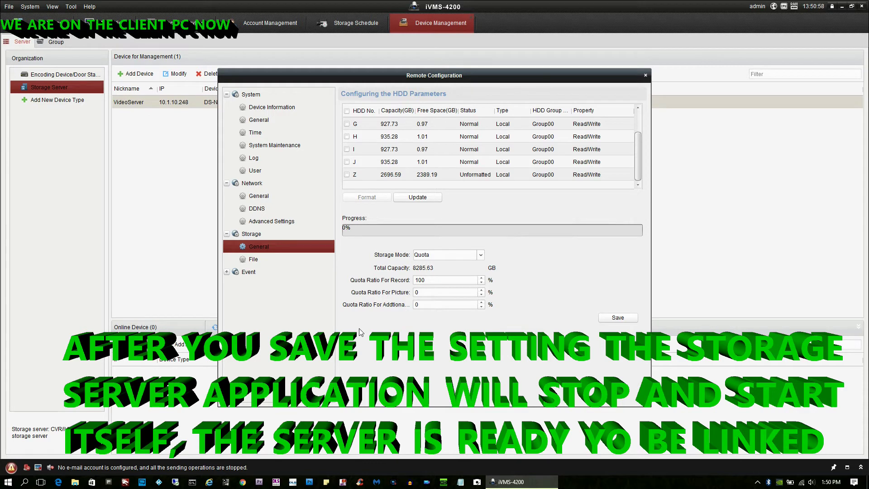
{"action": "left_click", "coordinate": [252, 259]}
Review the exception actions and the record schedule for IP Camera1
{"action": "left_click", "coordinate": [248, 272]}
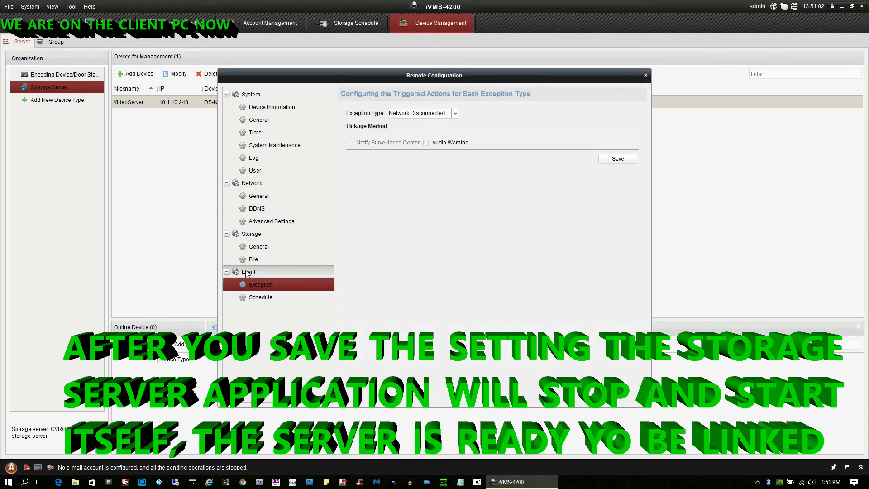
{"action": "left_click", "coordinate": [253, 298]}
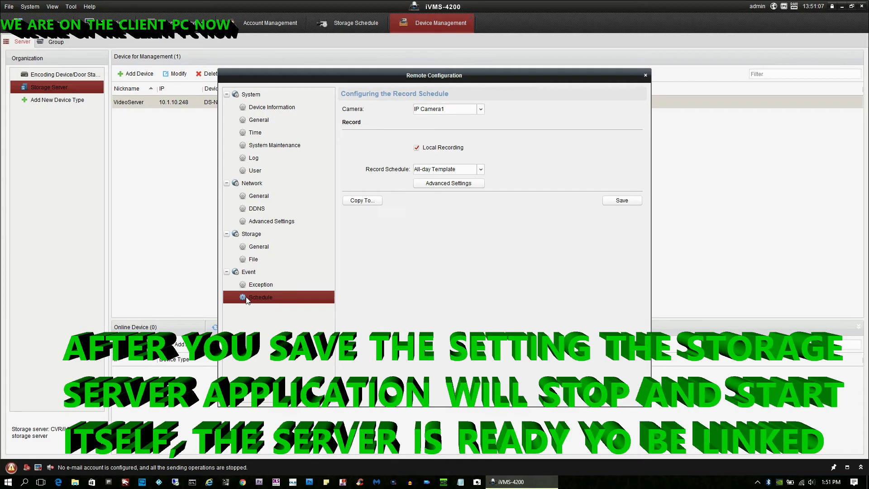
{"action": "left_click", "coordinate": [481, 109]}
{"action": "left_click", "coordinate": [483, 109]}
Cancel Advanced Settings unchanged, close Remote Configuration and switch to Storage Schedule
{"action": "left_click", "coordinate": [467, 184]}
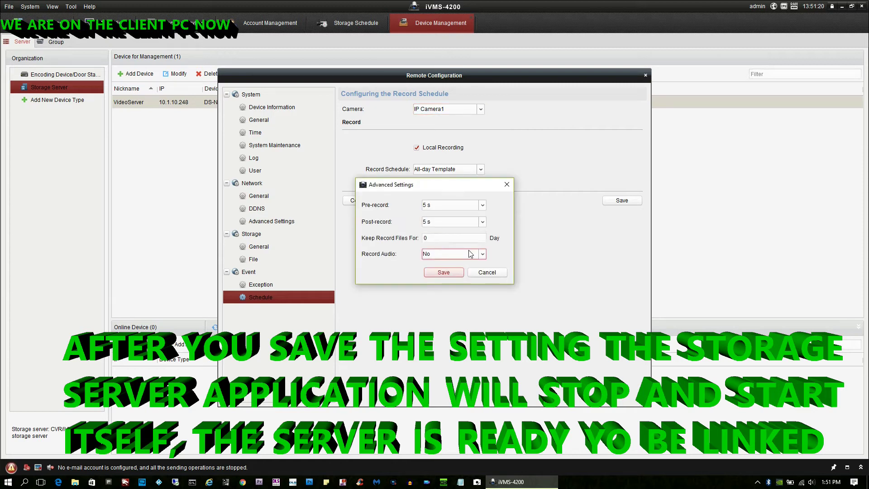
{"action": "left_click", "coordinate": [493, 275]}
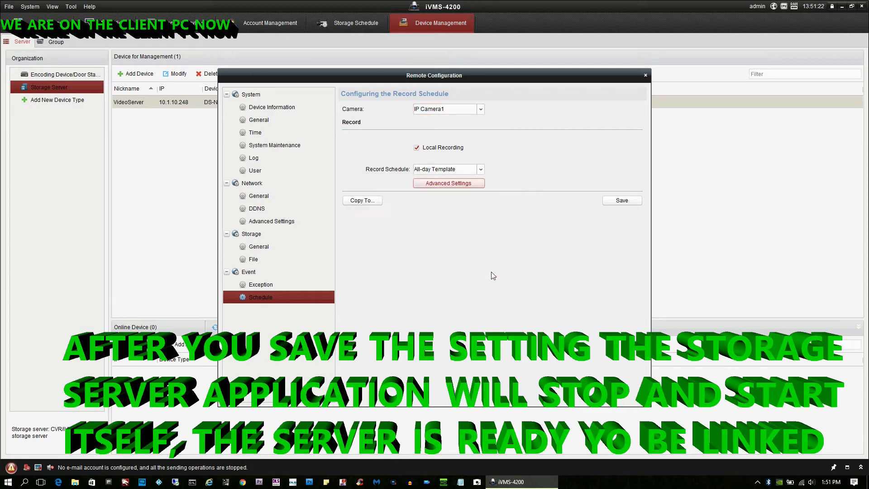
{"action": "left_click", "coordinate": [646, 75]}
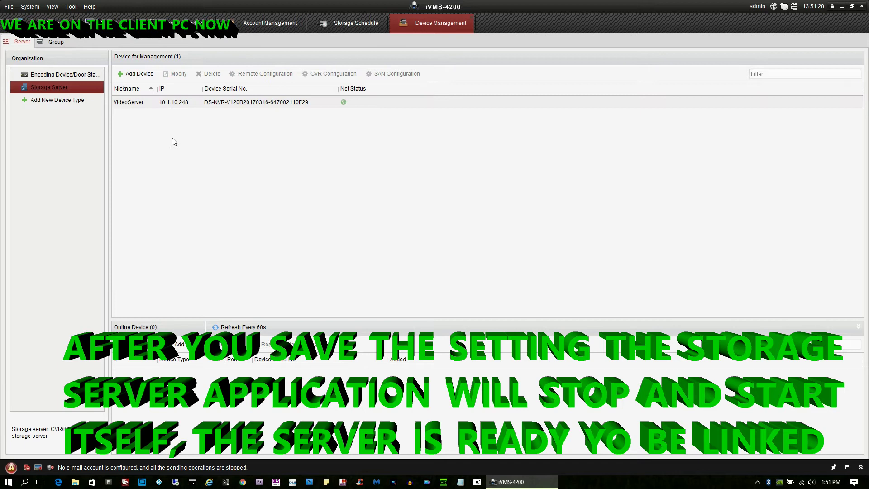
{"action": "left_click", "coordinate": [353, 24]}
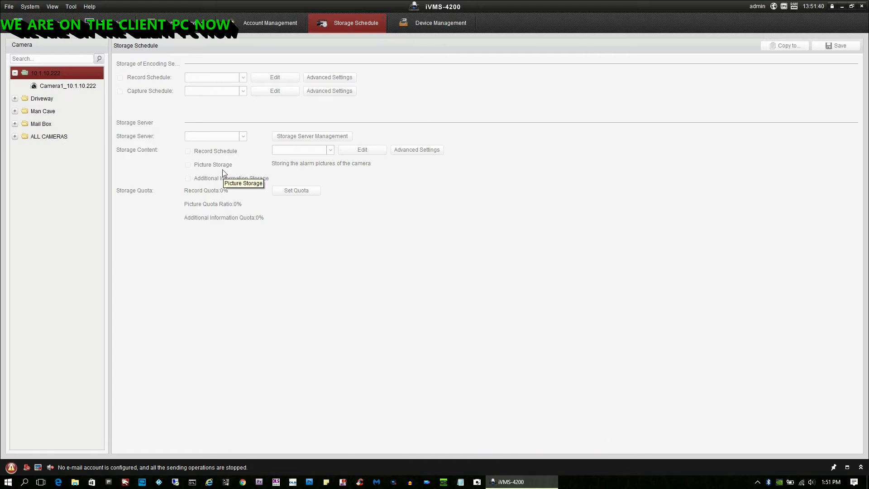
Set Camera1 to store on VideoServer with Record Schedule enabled using the All-day Template
{"action": "left_click", "coordinate": [61, 84]}
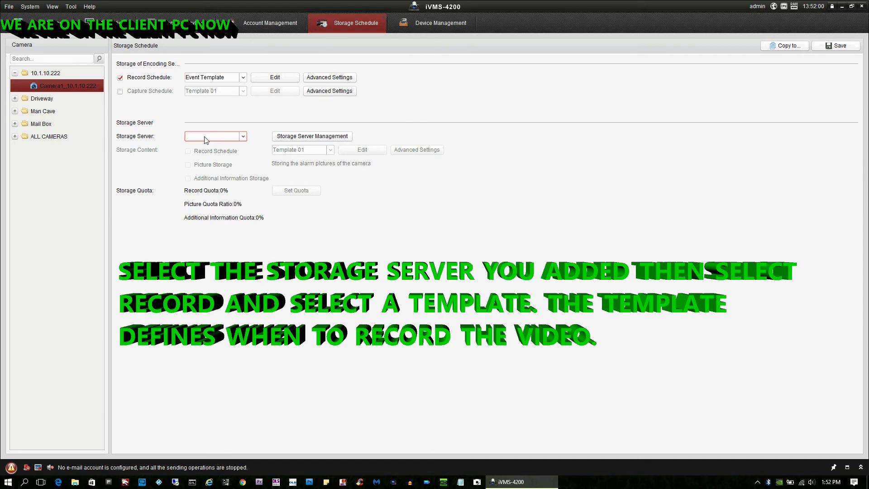
{"action": "left_click", "coordinate": [243, 136]}
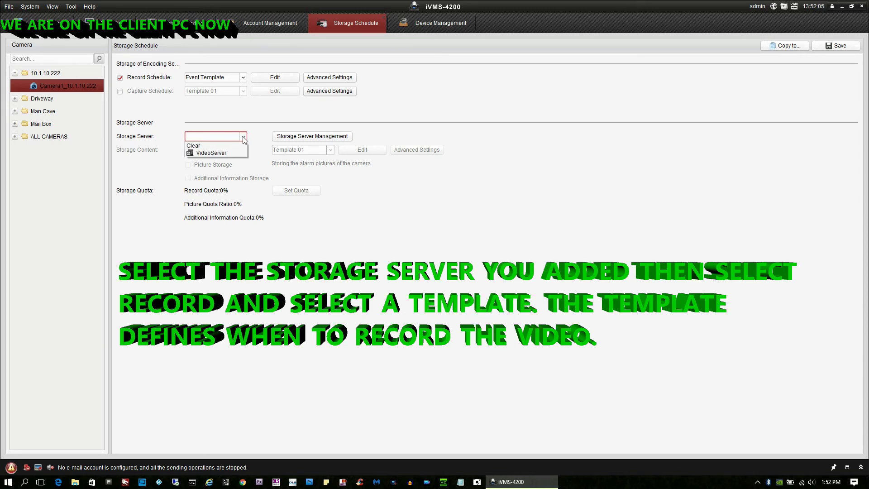
{"action": "left_click", "coordinate": [204, 154]}
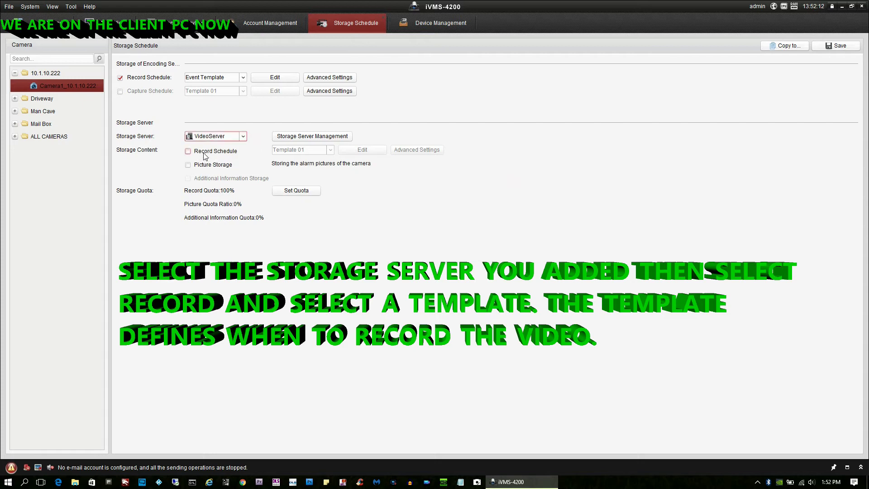
{"action": "left_click", "coordinate": [189, 151]}
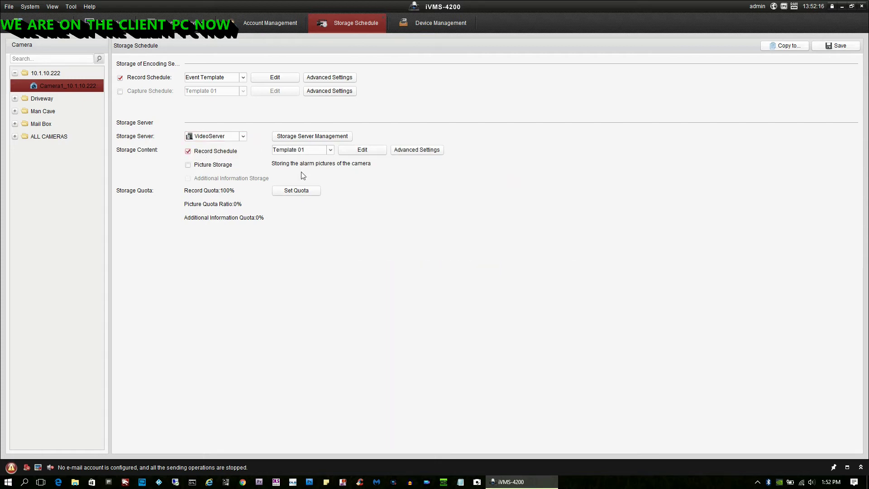
{"action": "left_click", "coordinate": [331, 151]}
{"action": "left_click", "coordinate": [310, 157]}
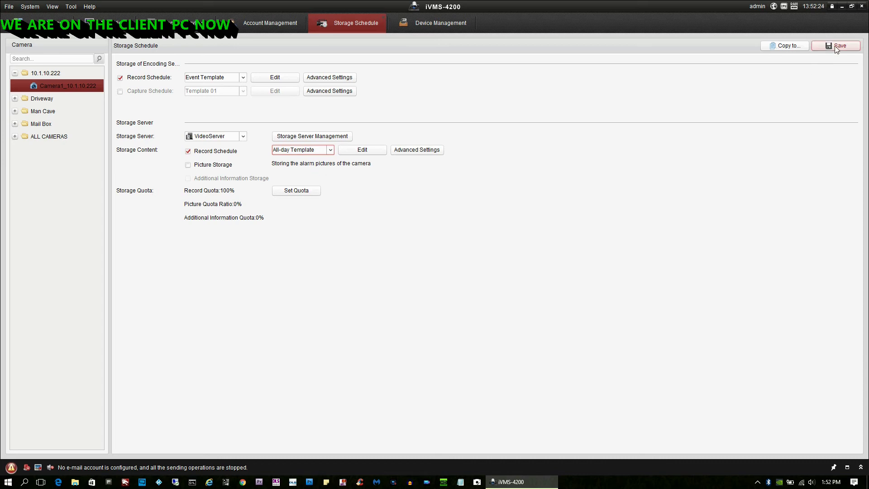
{"action": "left_click", "coordinate": [793, 45]}
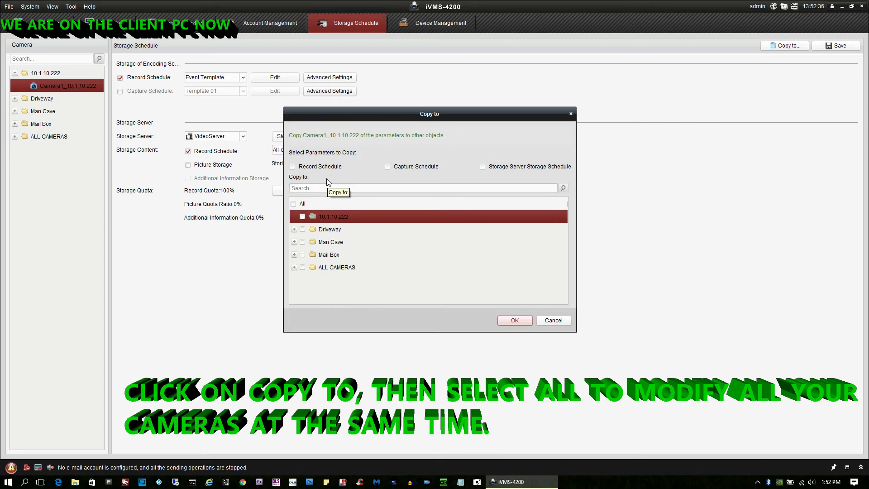
Copy Camera1's storage settings to all camera groups and save the schedule
{"action": "left_click", "coordinate": [293, 203]}
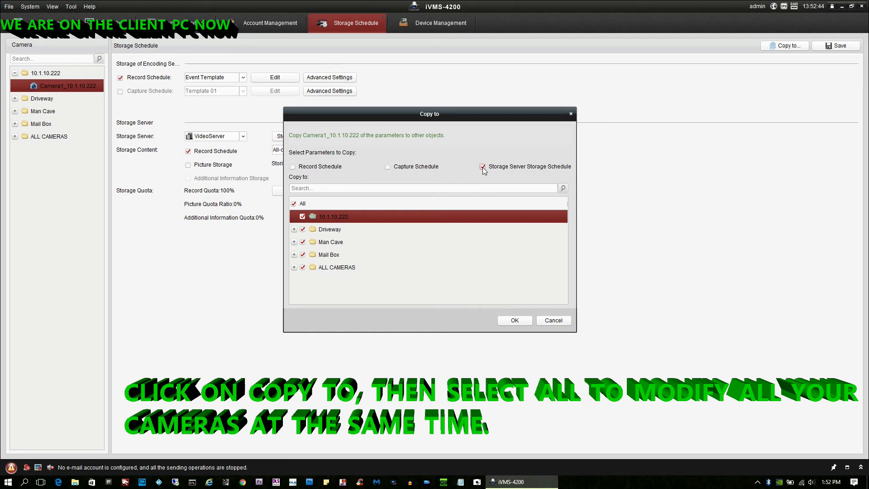
{"action": "left_click", "coordinate": [520, 321]}
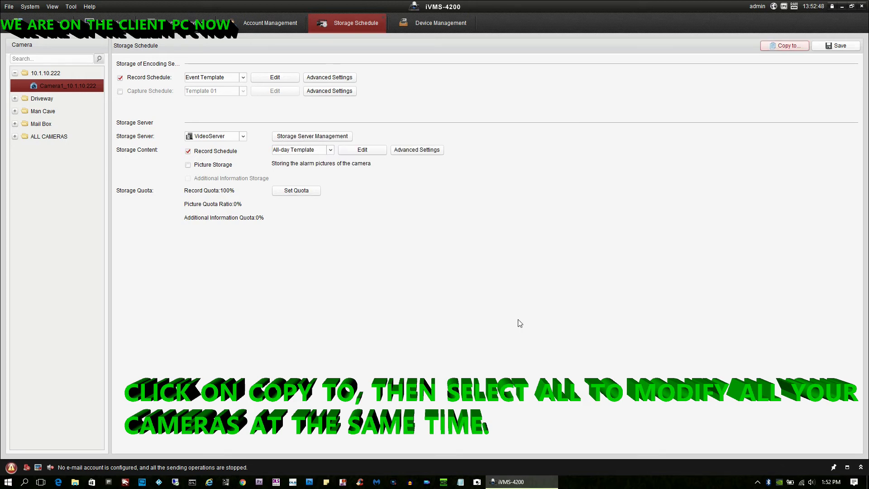
{"action": "left_click", "coordinate": [836, 44]}
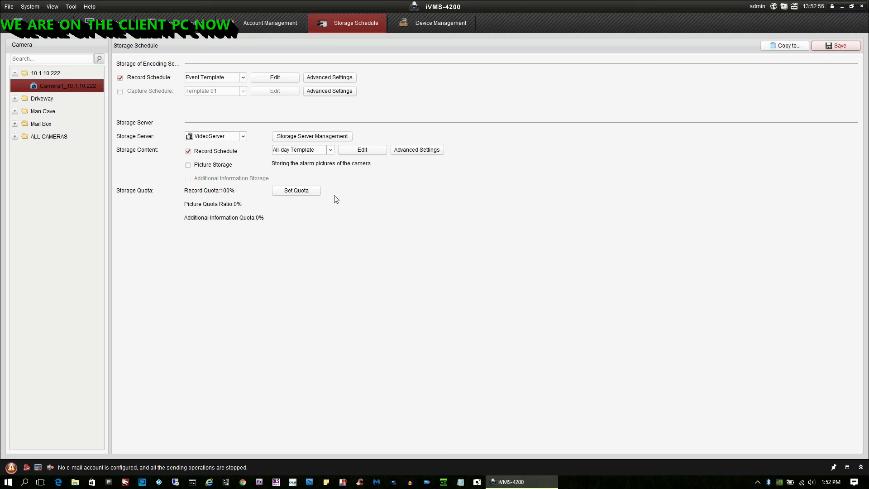
Check the Driveway, Man Cave, Mail Box and Front Door cameras record all-day to VideoServer
{"action": "double_click", "coordinate": [41, 98]}
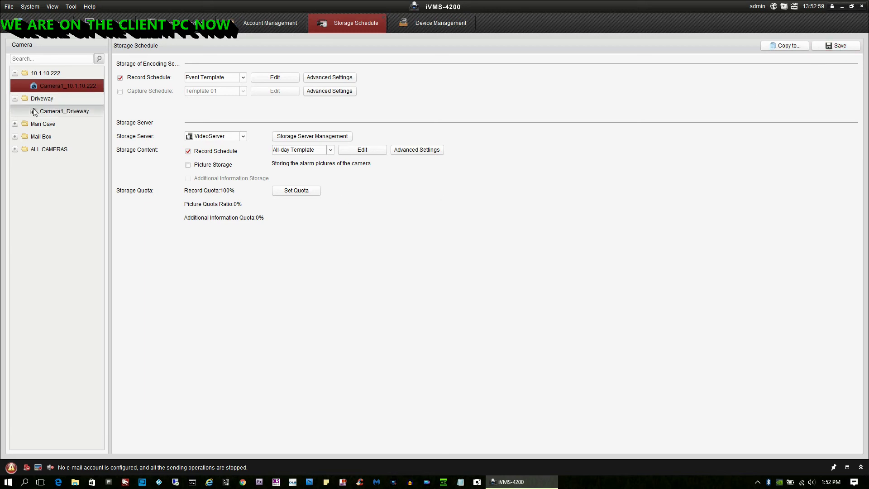
{"action": "left_click", "coordinate": [56, 112]}
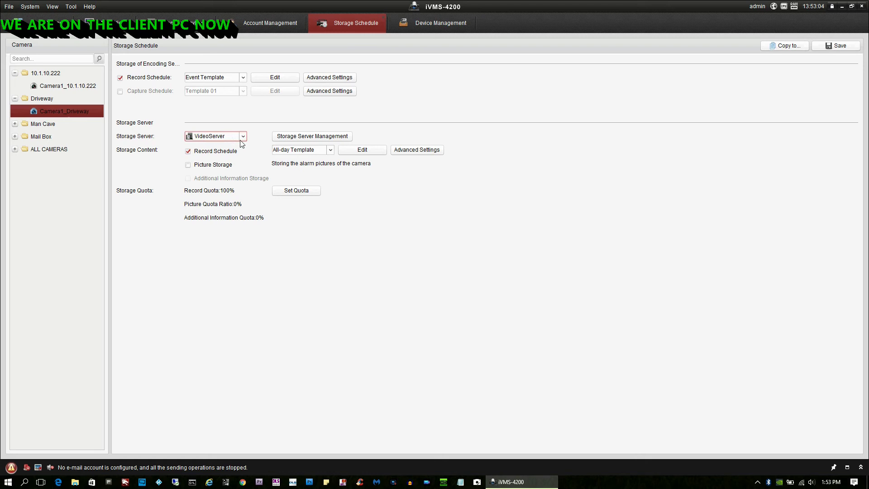
{"action": "double_click", "coordinate": [44, 124]}
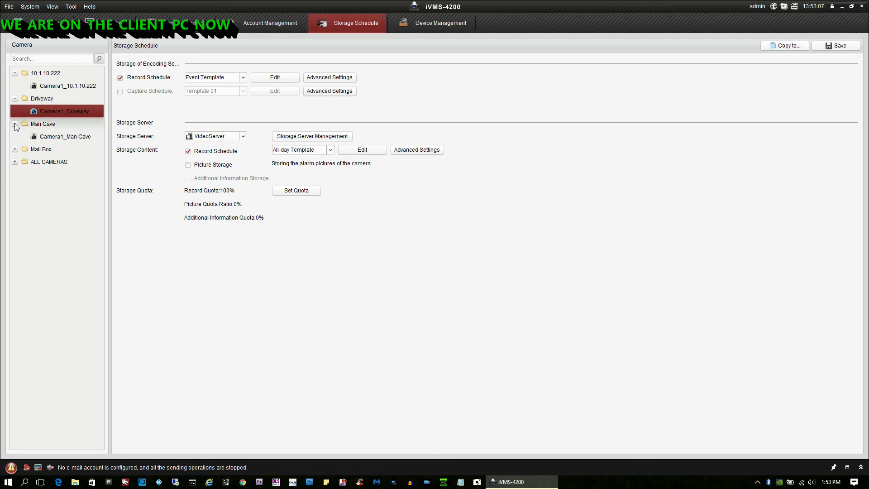
{"action": "left_click", "coordinate": [55, 139]}
{"action": "left_click", "coordinate": [15, 148]}
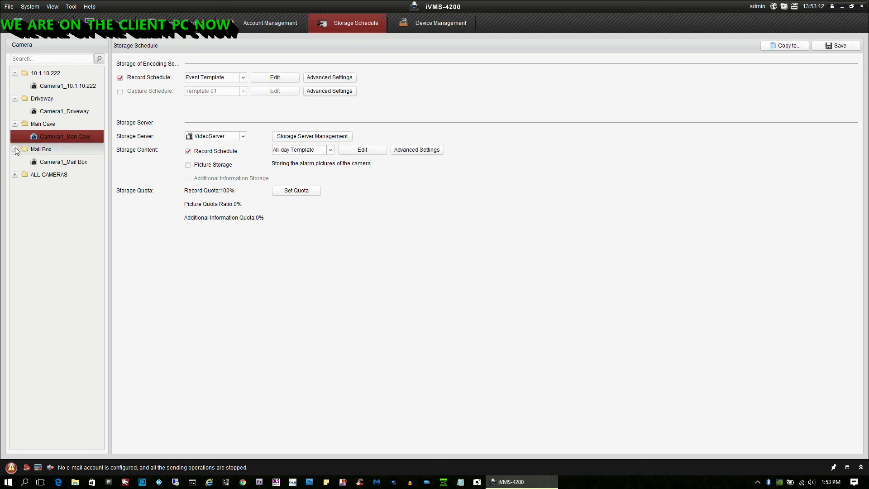
{"action": "left_click", "coordinate": [56, 163]}
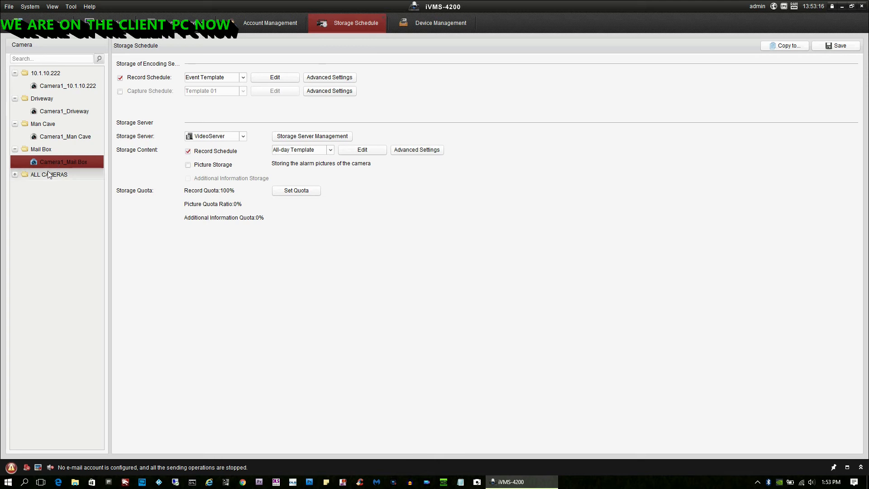
{"action": "left_click", "coordinate": [15, 175]}
{"action": "left_click", "coordinate": [50, 188]}
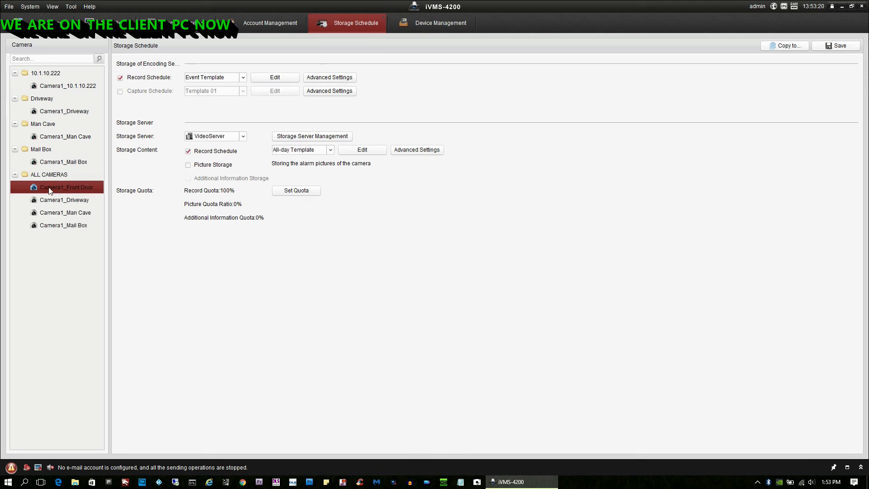
Play back Camera1_Man Cave in Window01 from 05/19's blue recording, enlarged to full size
{"action": "left_click", "coordinate": [175, 23]}
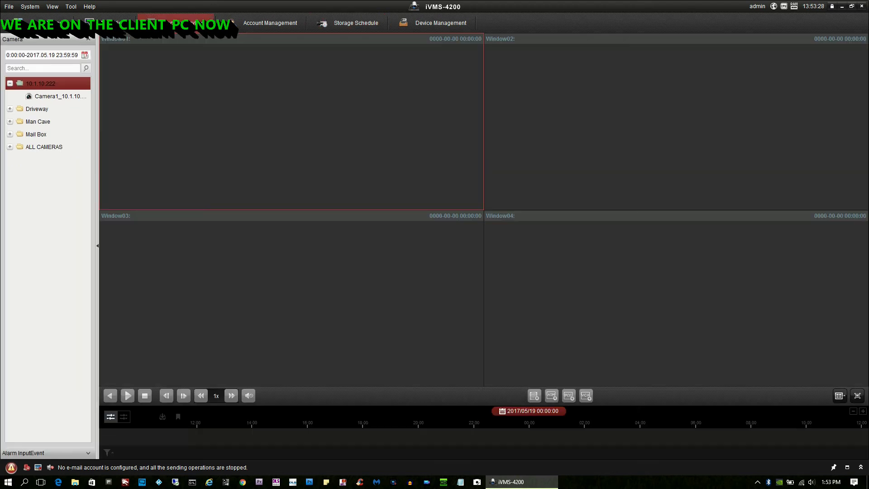
{"action": "left_click", "coordinate": [10, 121]}
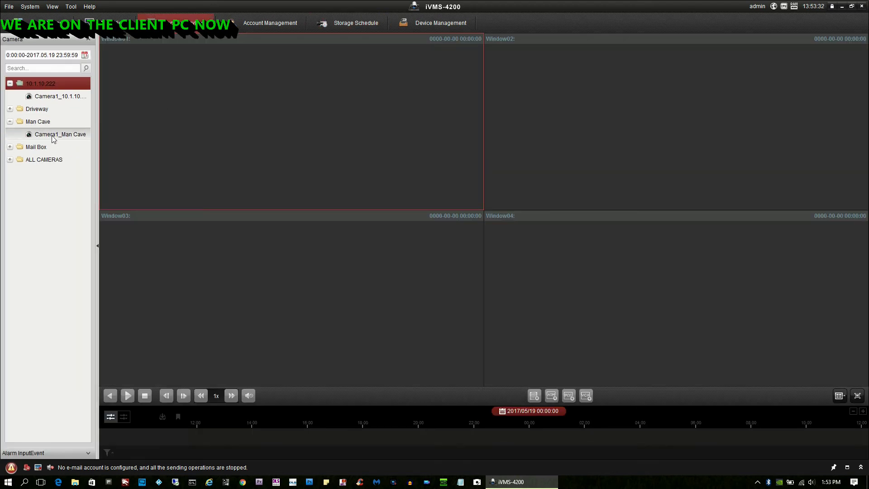
{"action": "left_click_drag", "start_coordinate": [54, 134], "coordinate": [161, 140]}
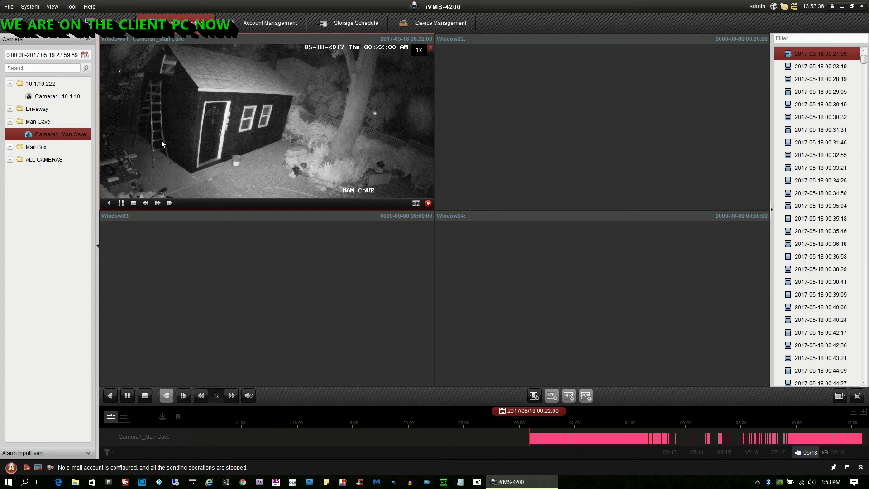
{"action": "left_click", "coordinate": [837, 452]}
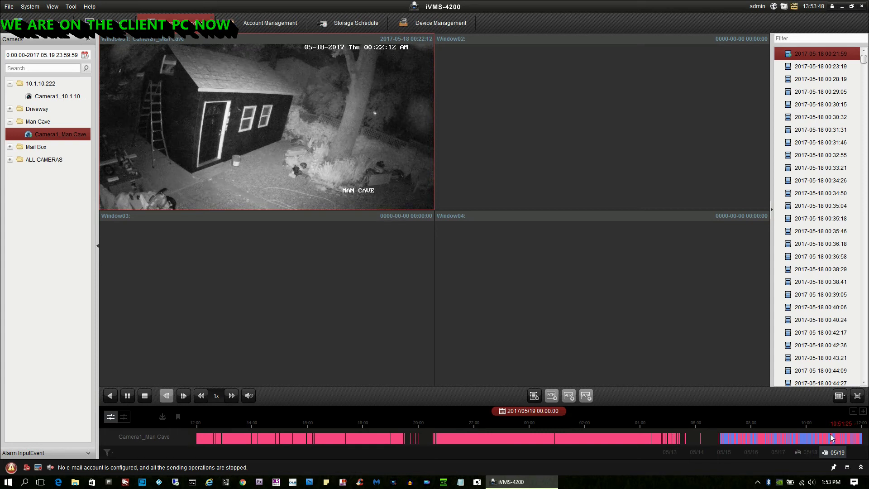
{"action": "left_click", "coordinate": [830, 433]}
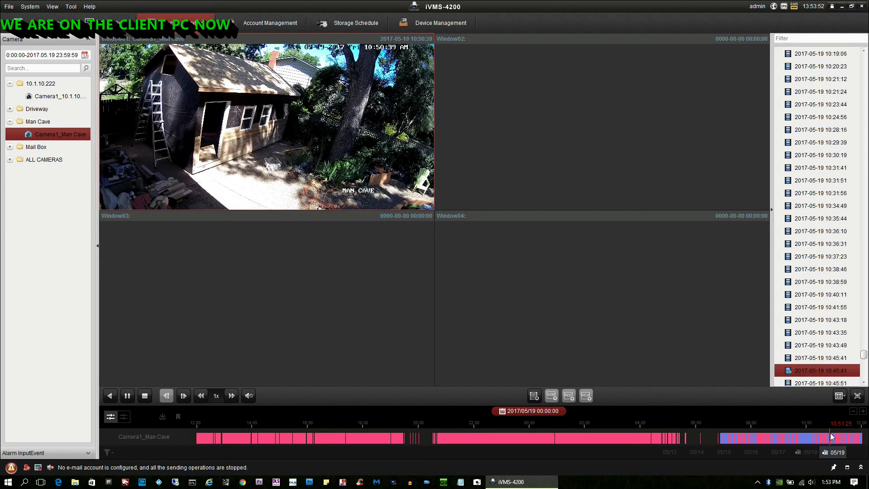
{"action": "double_click", "coordinate": [303, 123]}
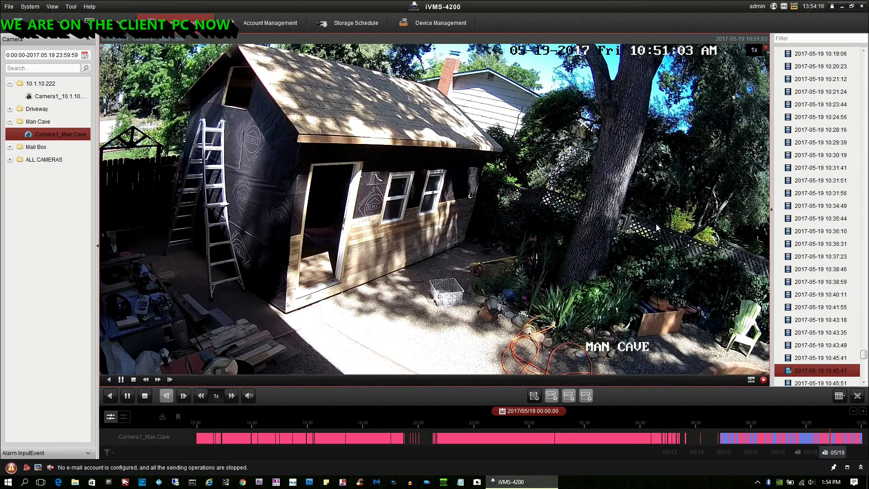
{"action": "left_click", "coordinate": [10, 121]}
Confirm Camera1_10.1.10.222 shows blue 05/19 recording in playback, then return to Control Panel
{"action": "left_click", "coordinate": [9, 121]}
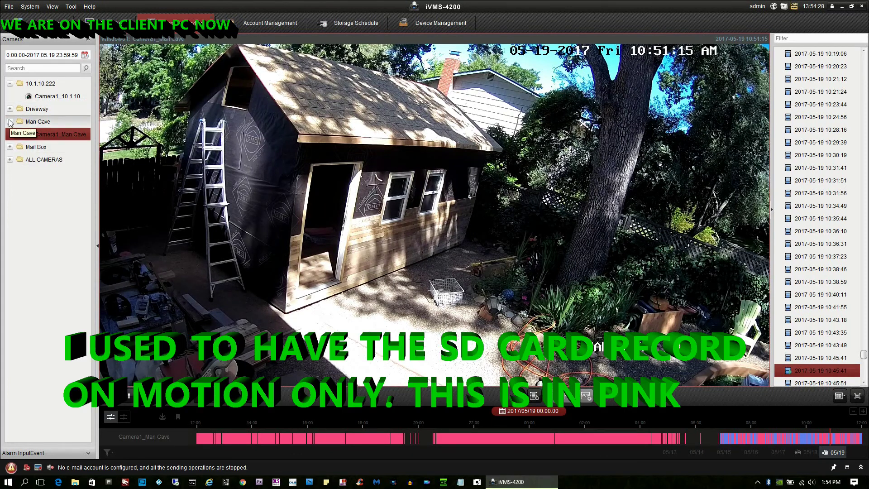
{"action": "left_click", "coordinate": [52, 98]}
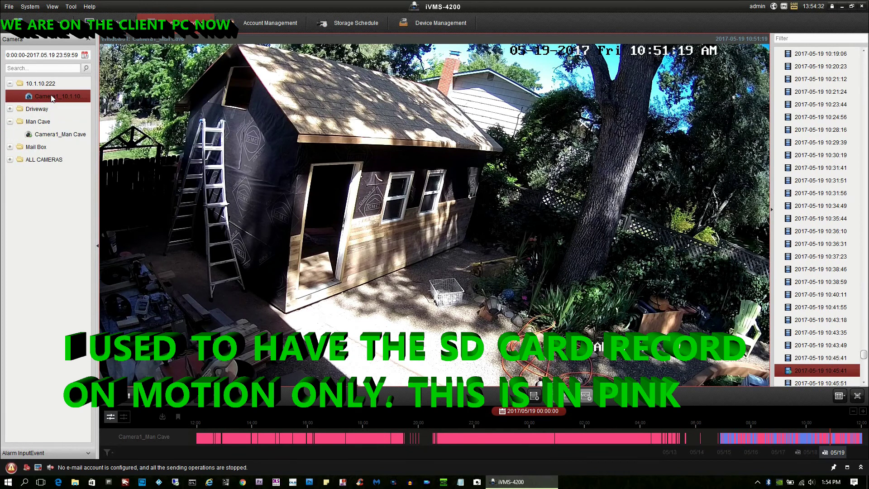
{"action": "left_click_drag", "start_coordinate": [52, 98], "coordinate": [186, 145]}
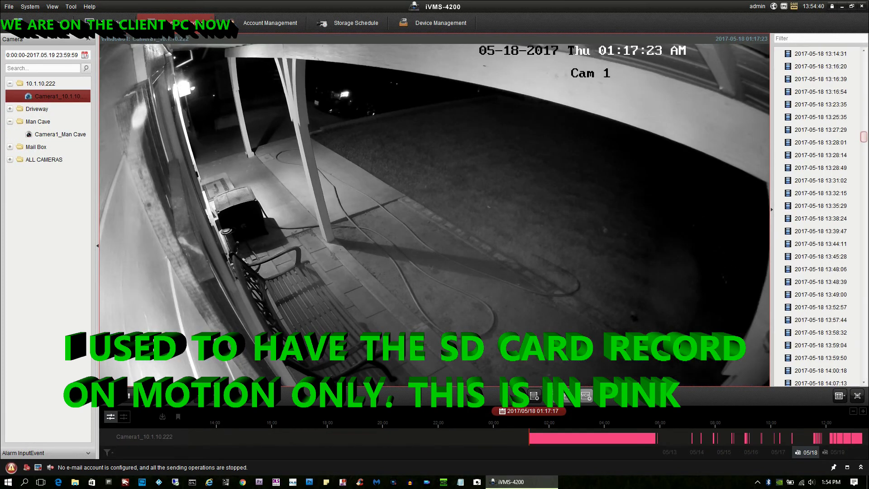
{"action": "scroll", "coordinate": [815, 226], "scroll_direction": "down", "scroll_amount": 10}
{"action": "double_click", "coordinate": [811, 293]}
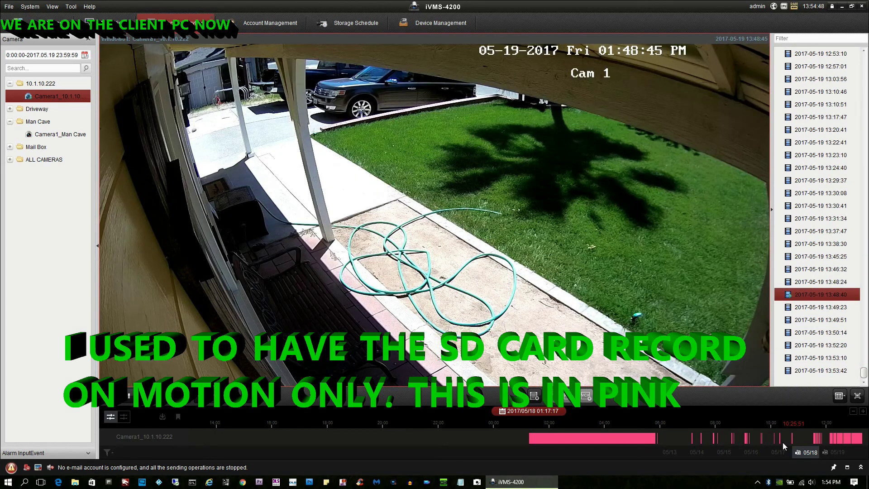
{"action": "left_click", "coordinate": [834, 452]}
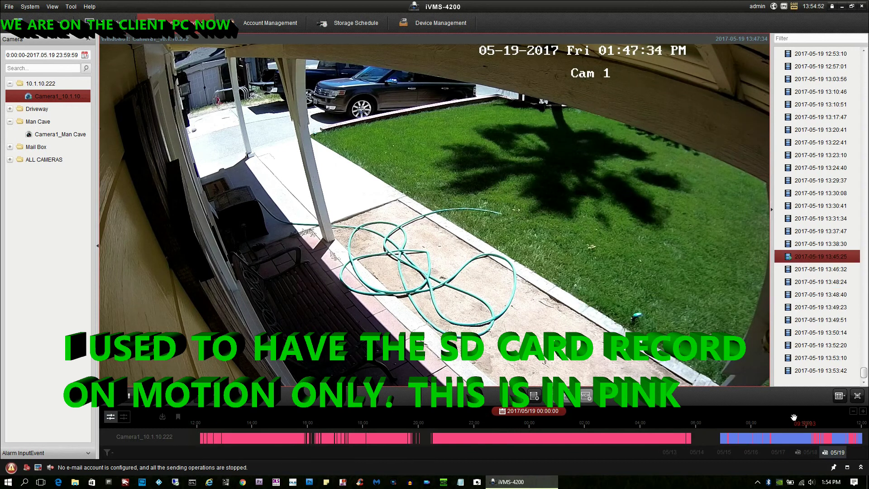
{"action": "left_click", "coordinate": [792, 435]}
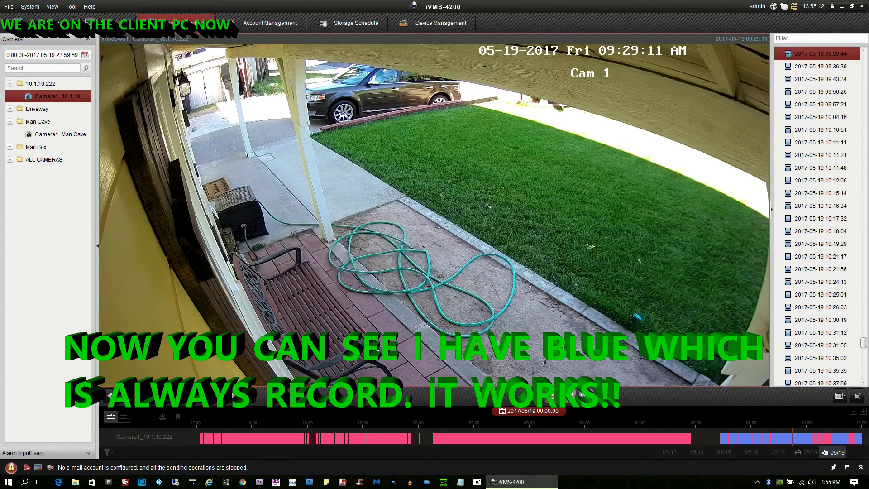
{"action": "left_click", "coordinate": [34, 22]}
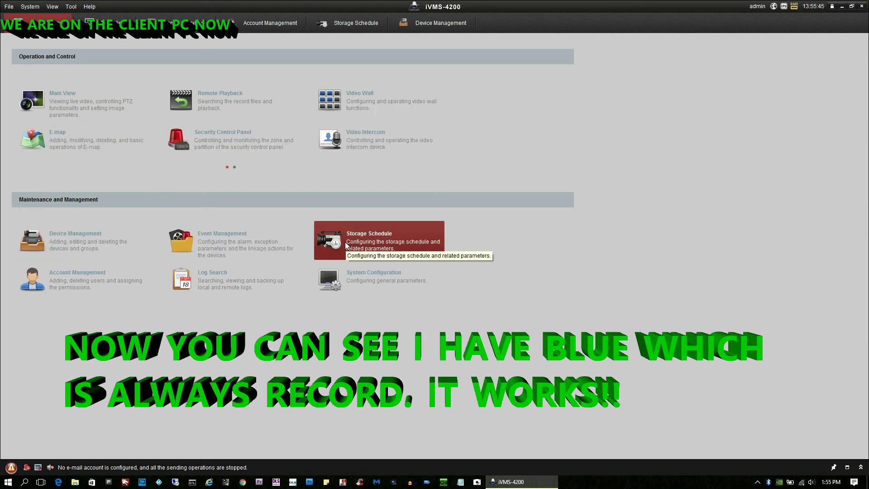
Exit the iVMS-4200 client, confirming OK in the 'Exit the remote client?' prompt
{"action": "mouse_move", "coordinate": [795, 10]}
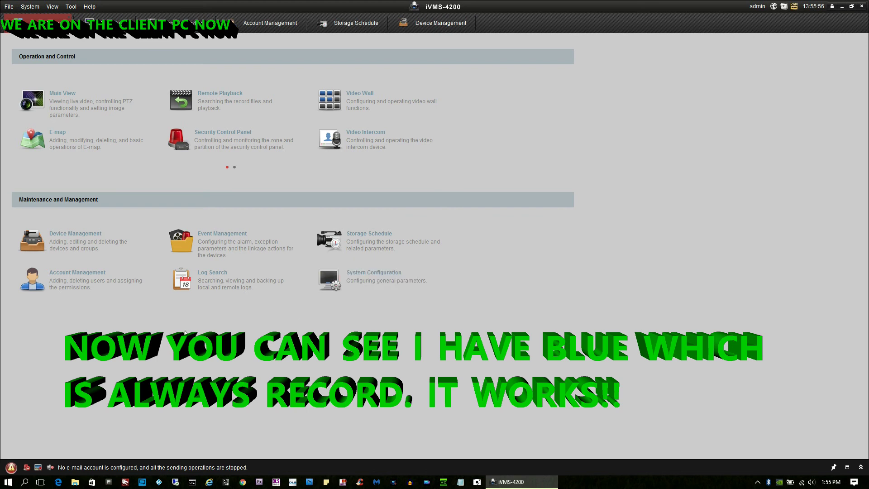
{"action": "left_click", "coordinate": [862, 6]}
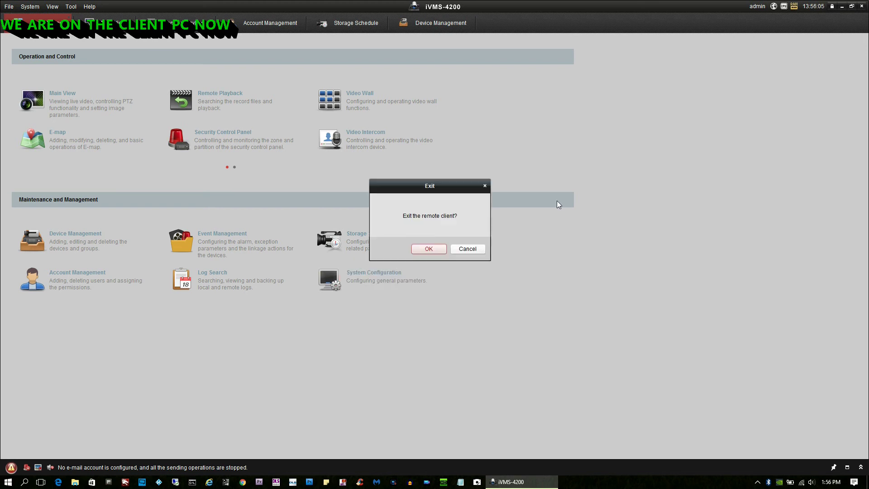
{"action": "left_click", "coordinate": [428, 250]}
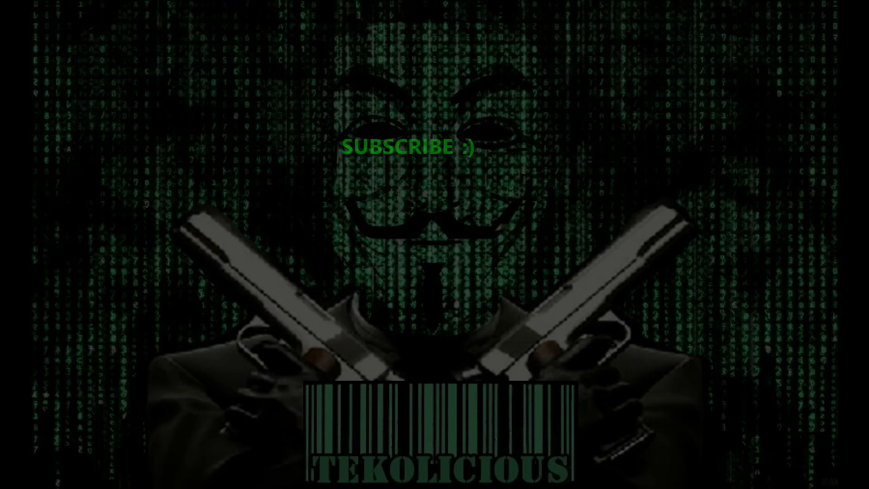